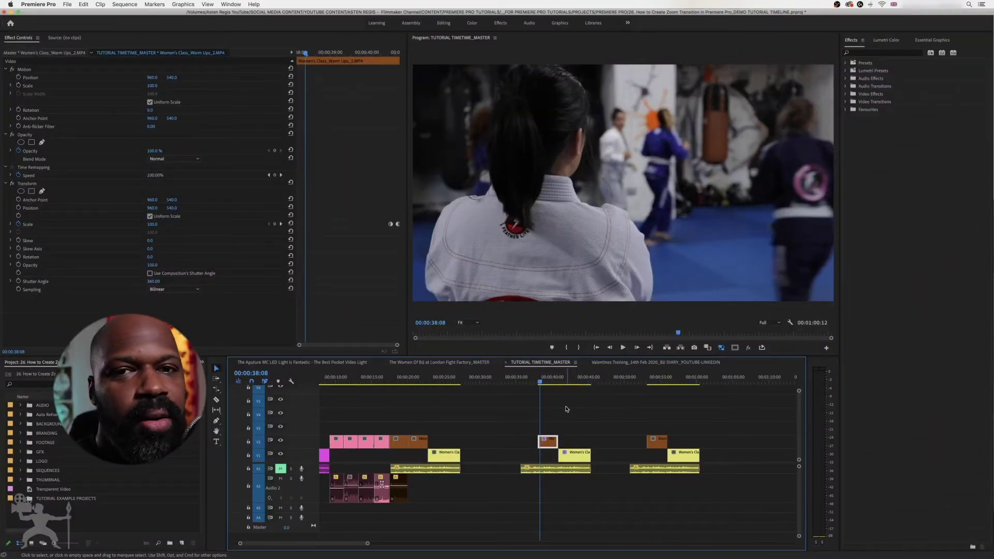
- Preview the first zoom cut, then park the playhead at the second cut near 00:00:54
key(space)
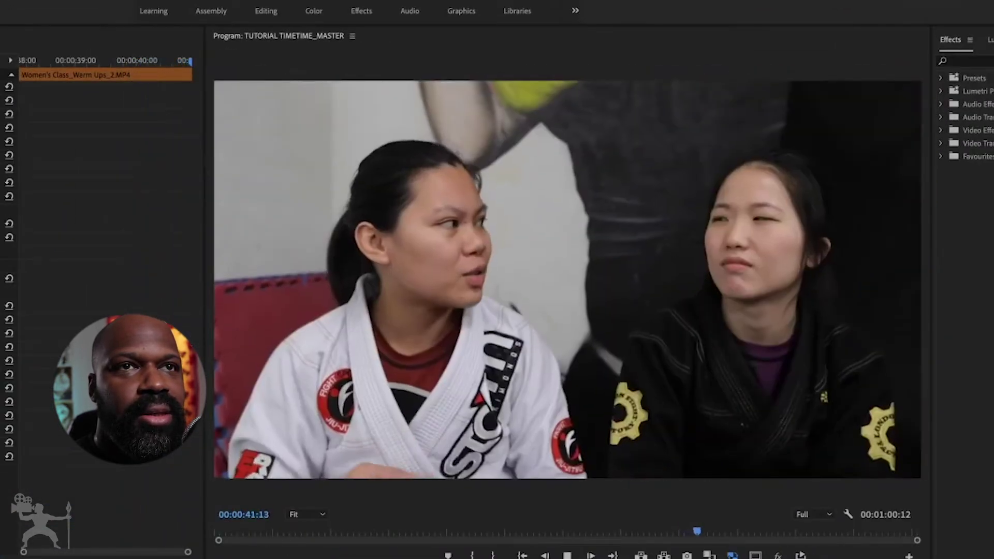
key(space)
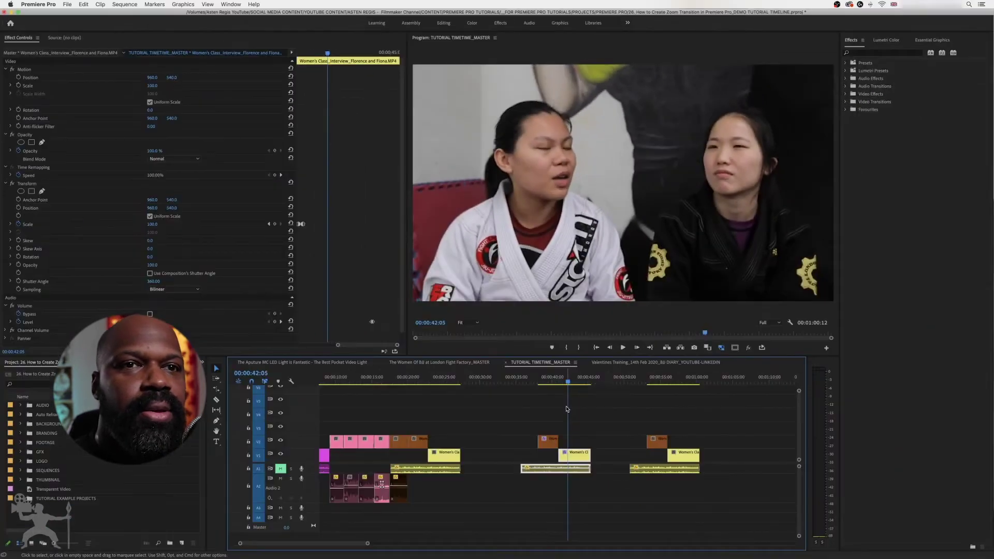
click(656, 383)
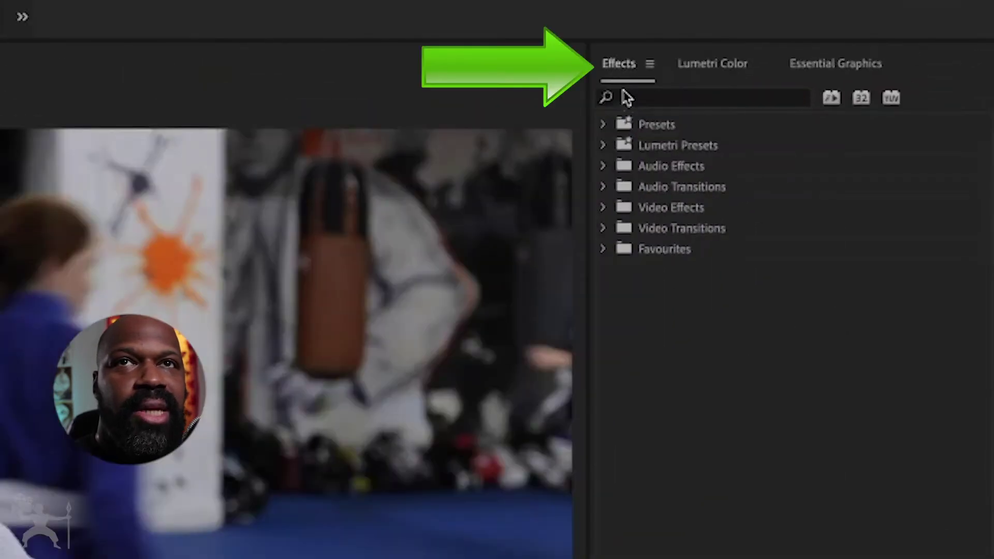
- Search the Effects panel for 'transform' and apply Distort > Transform to the short V2 clip
click(859, 53)
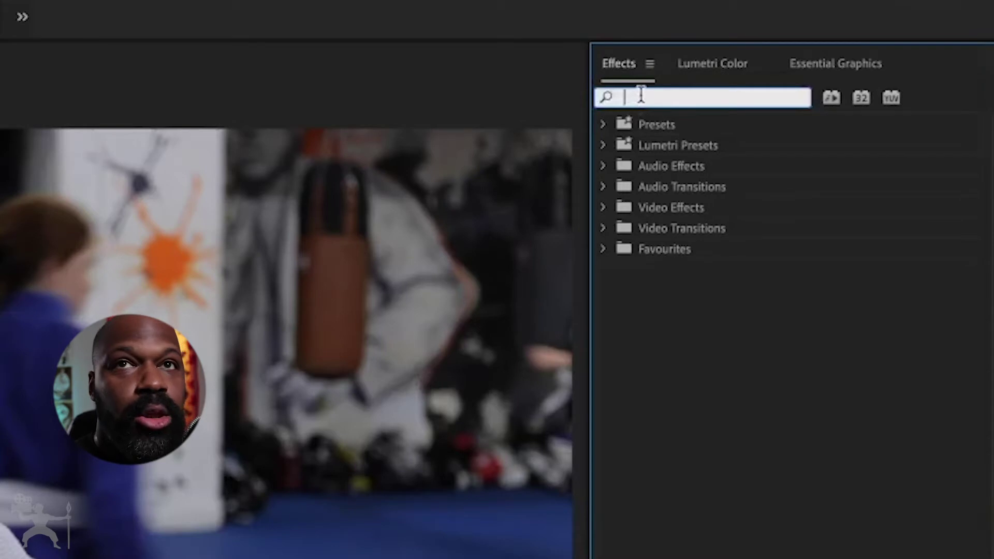
text(transform)
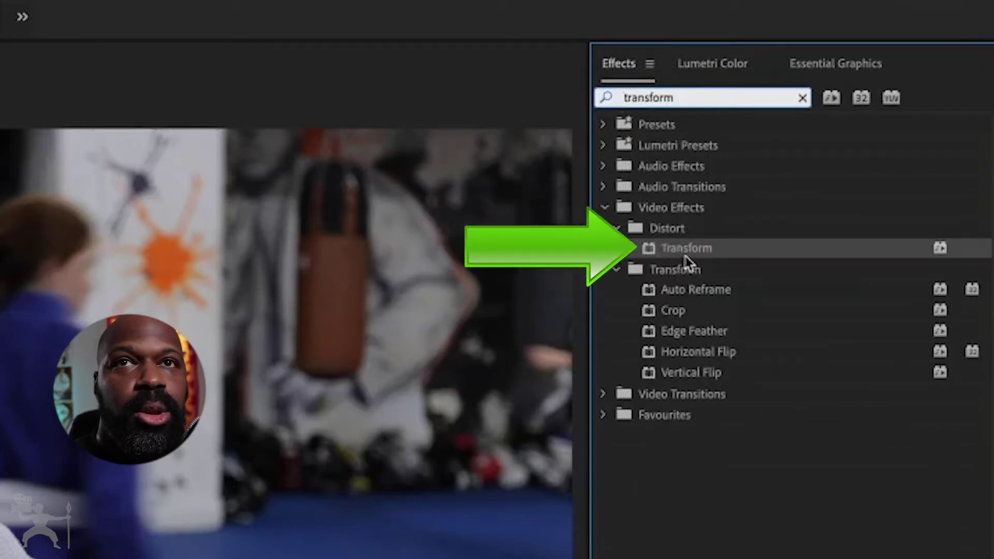
click(651, 252)
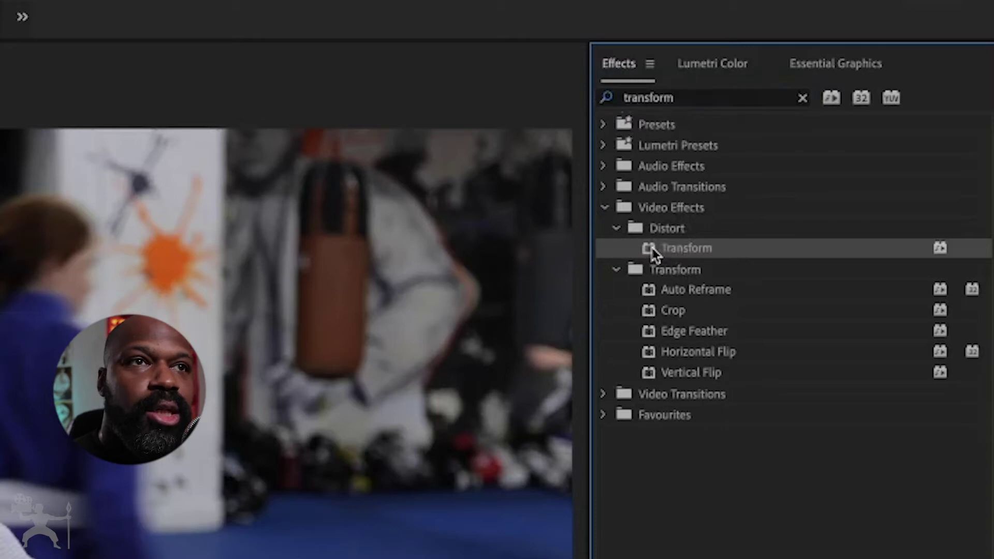
drag(651, 253, 657, 444)
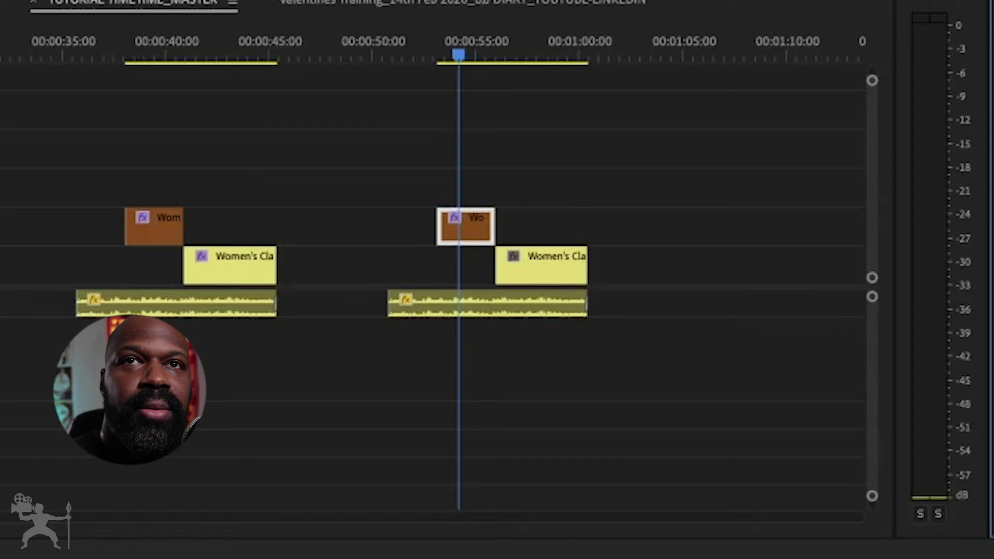
drag(465, 226, 465, 226)
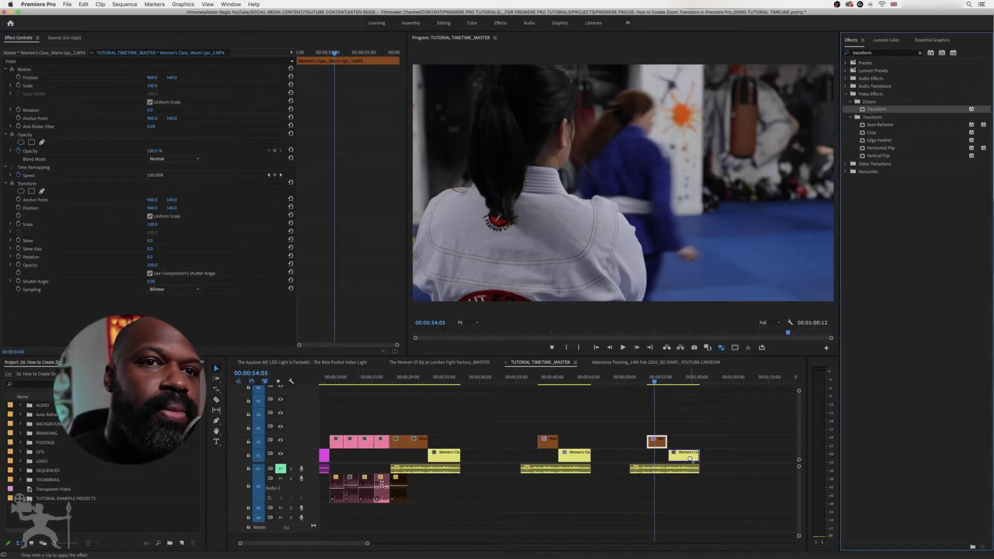
- Apply Transform to the following V1 clip, preview the cut, and reselect the short V2 clip
drag(690, 458, 690, 459)
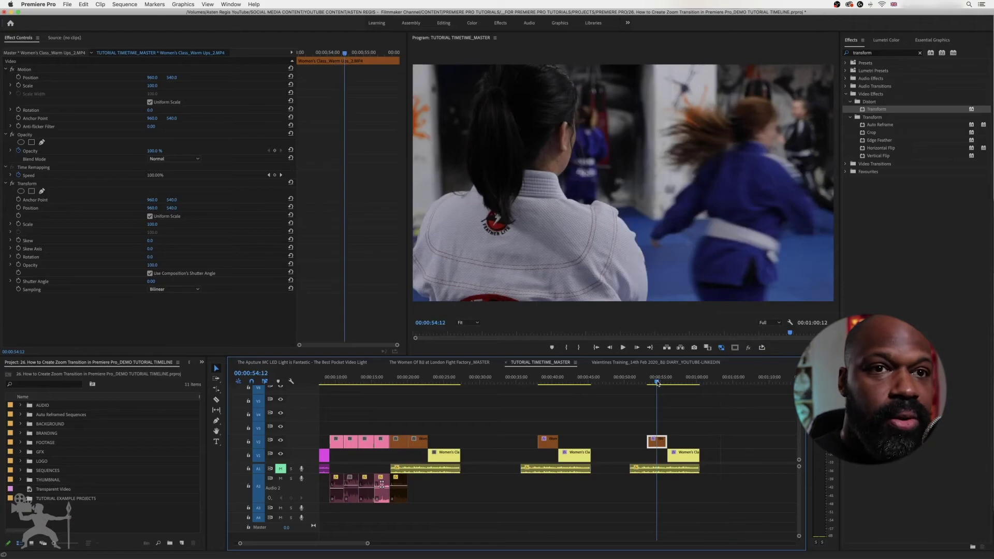
key(space)
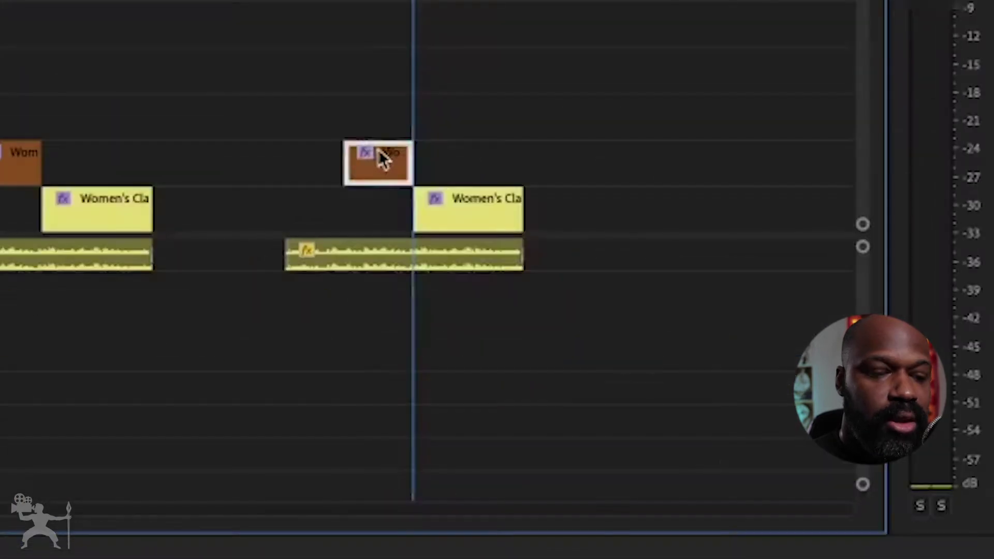
key(Right)
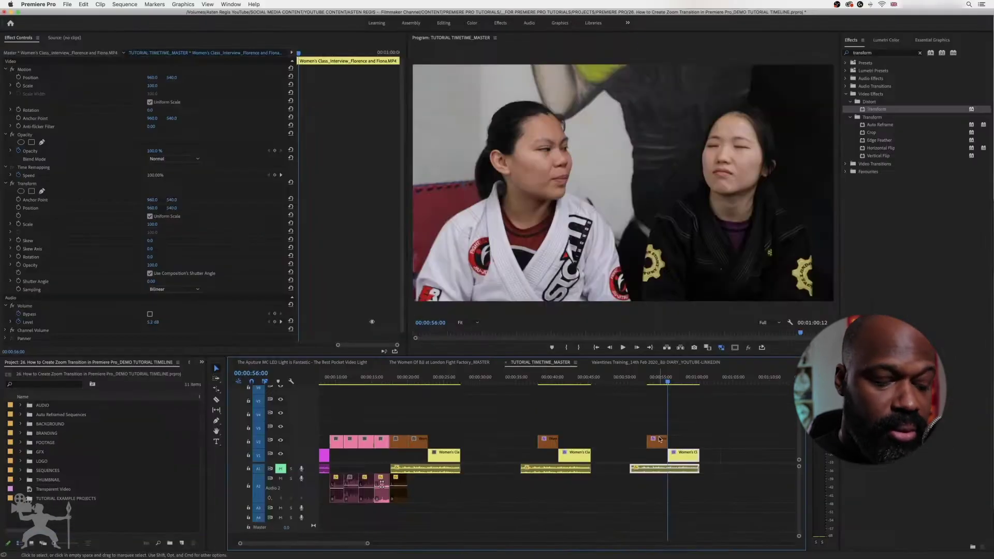
key(Left)
click(659, 441)
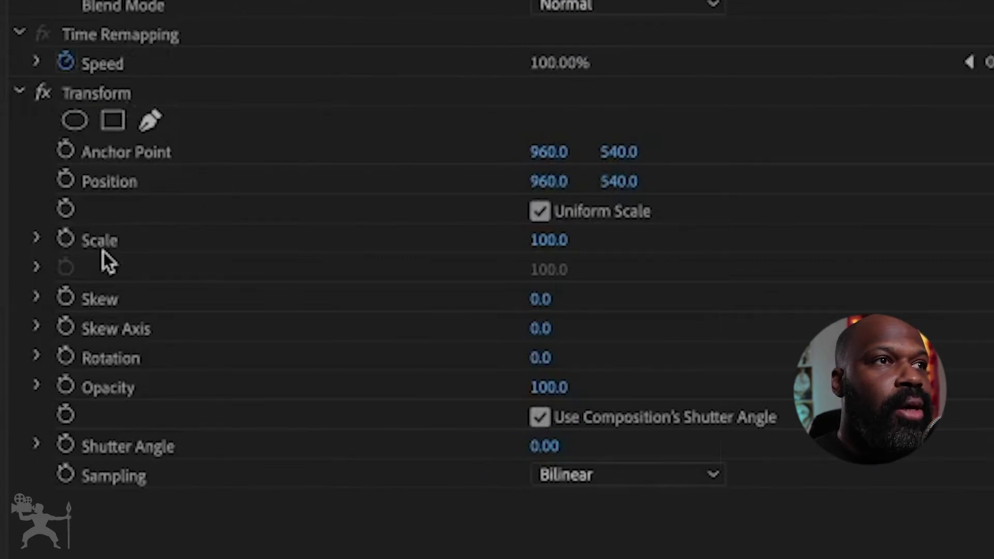
- Keyframe the V2 clip's Transform Scale, add a second keyframe near the clip's end, and select it
click(66, 240)
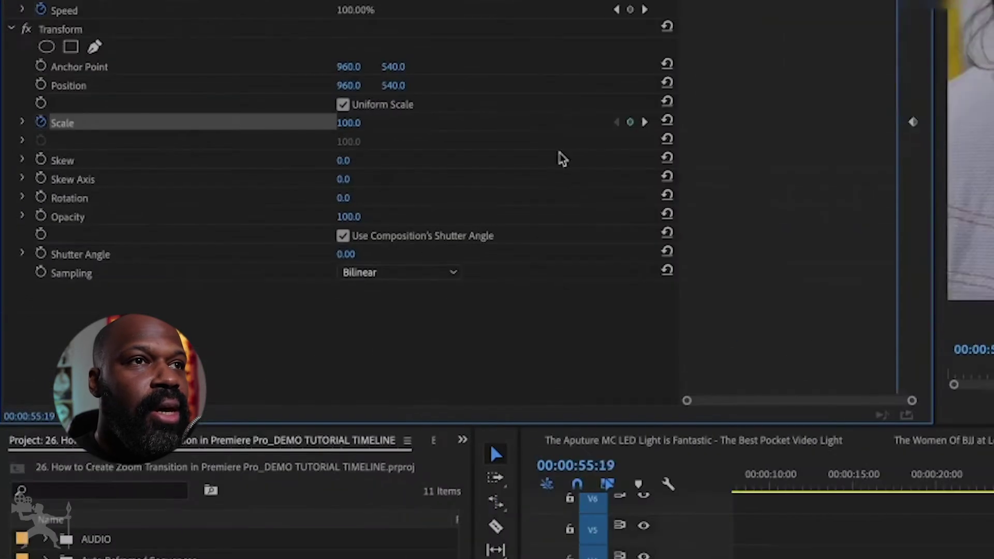
click(630, 122)
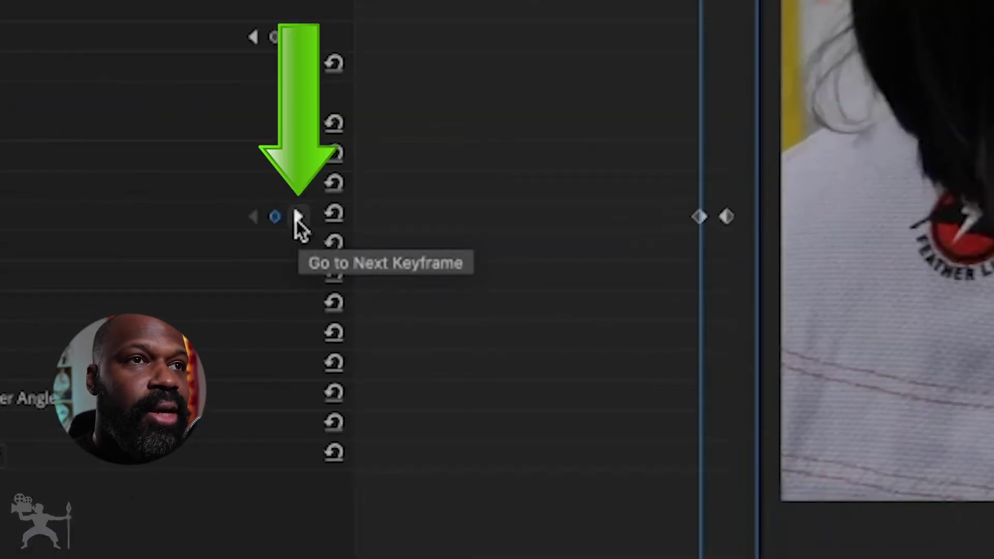
click(644, 123)
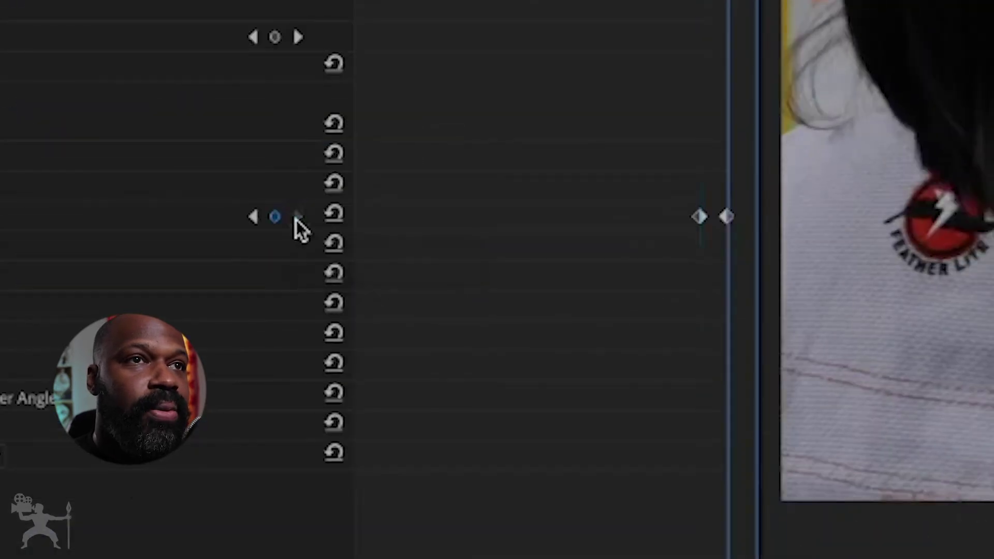
click(253, 217)
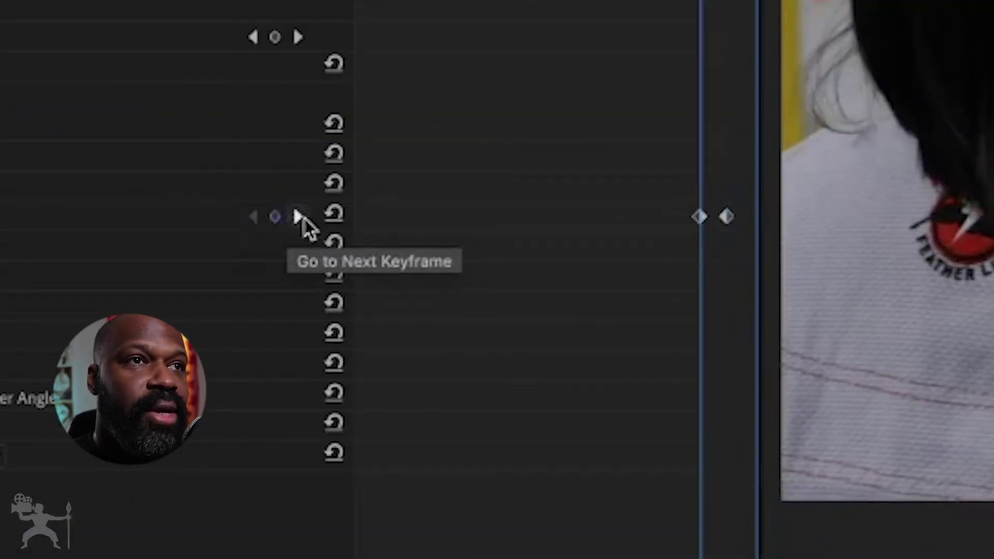
click(298, 217)
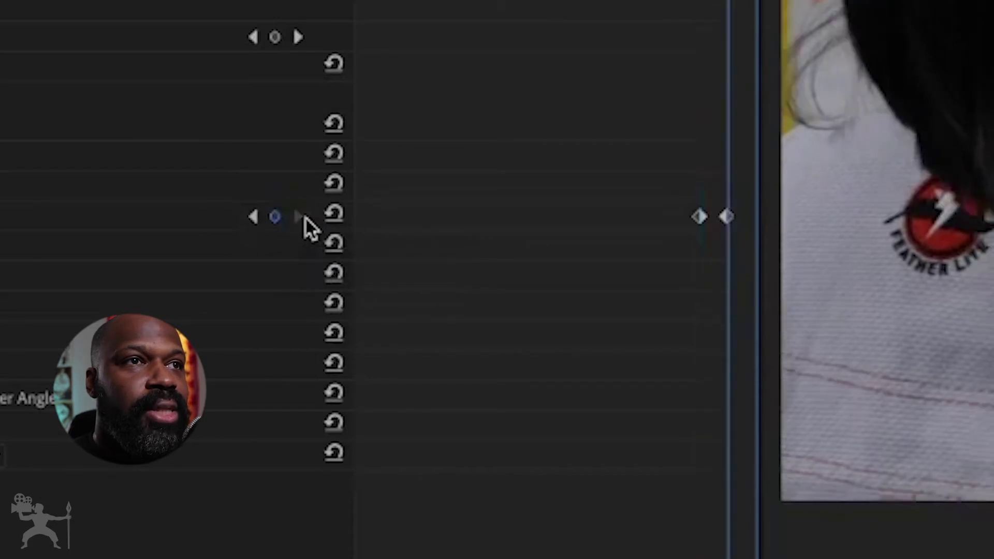
click(725, 217)
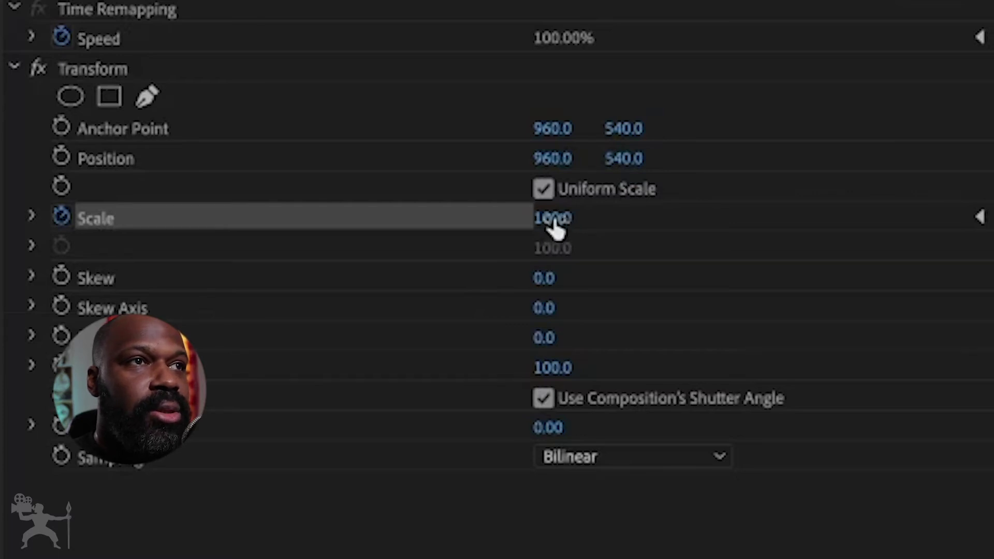
- Set the second Scale keyframe's value to 300
click(554, 222)
text(300)
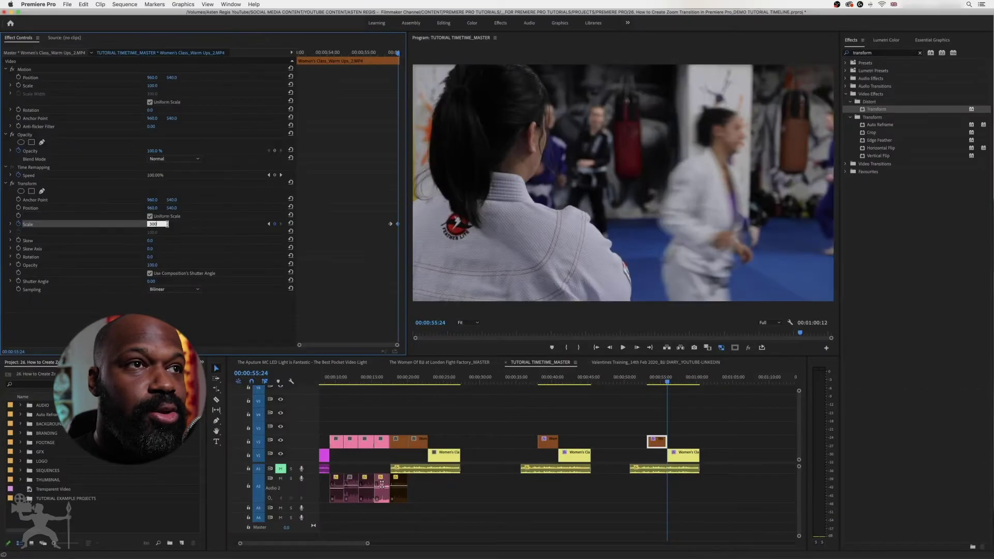
key(Return)
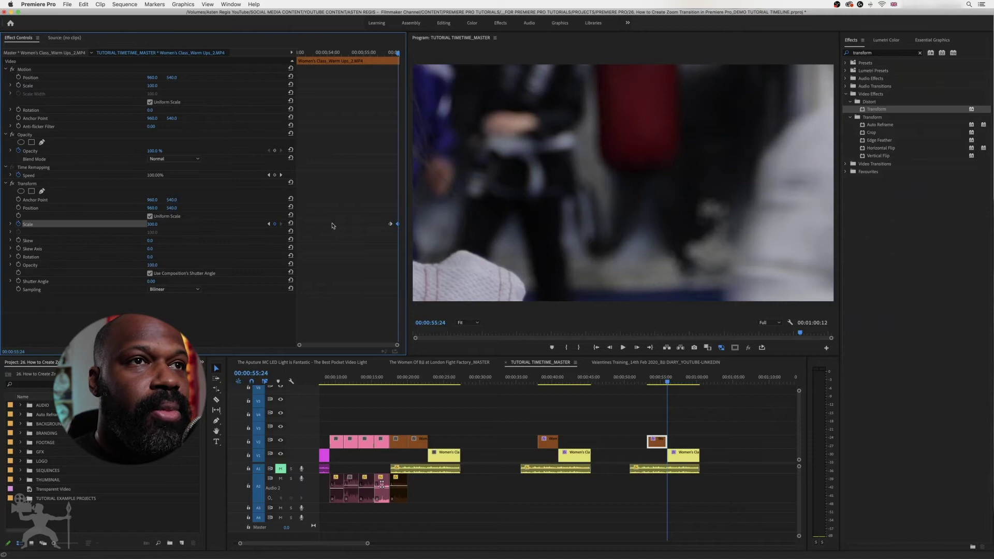
- Give both Scale keyframes Auto Bezier interpolation
drag(366, 219, 399, 230)
right_click(390, 224)
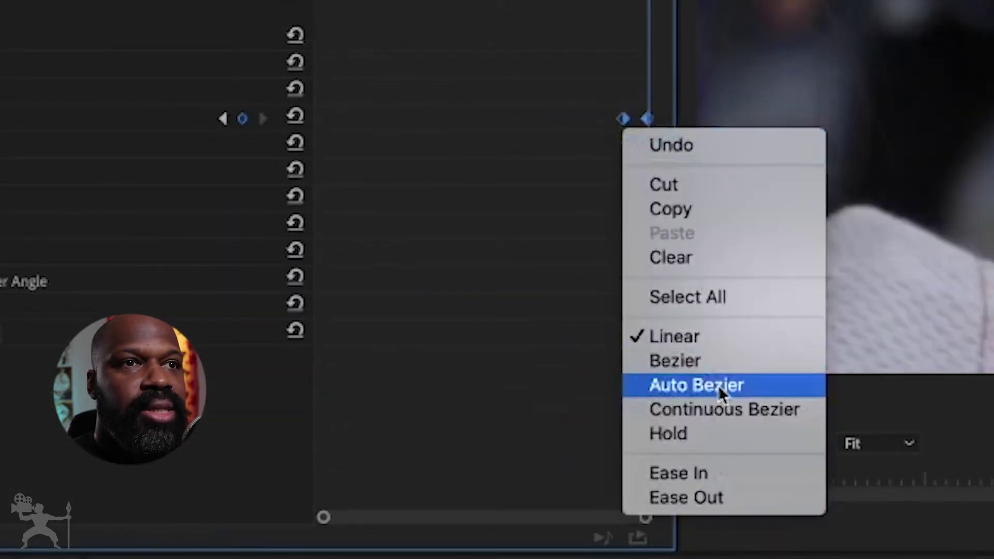
click(766, 390)
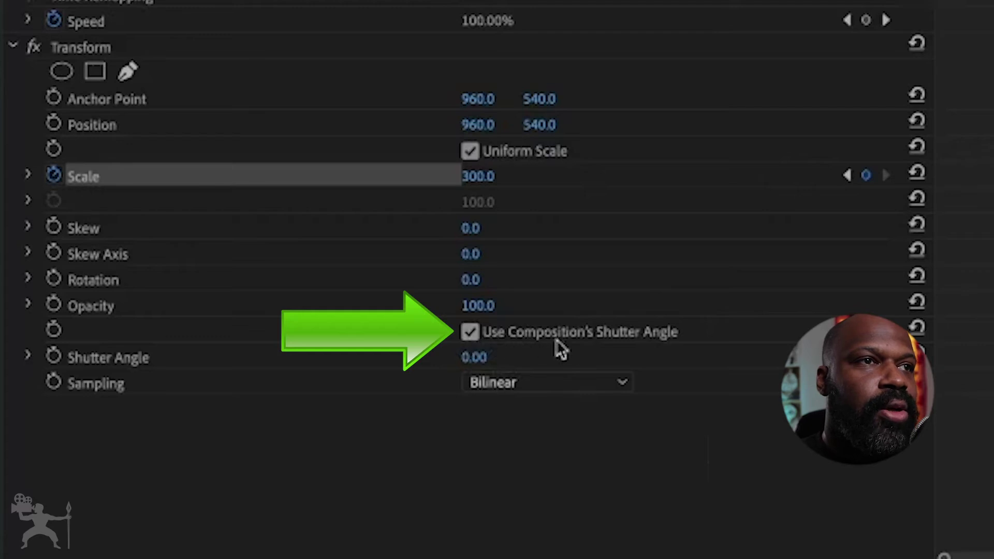
- Turn off Use Composition's Shutter Angle and set the Transform Shutter Angle to 360
click(470, 333)
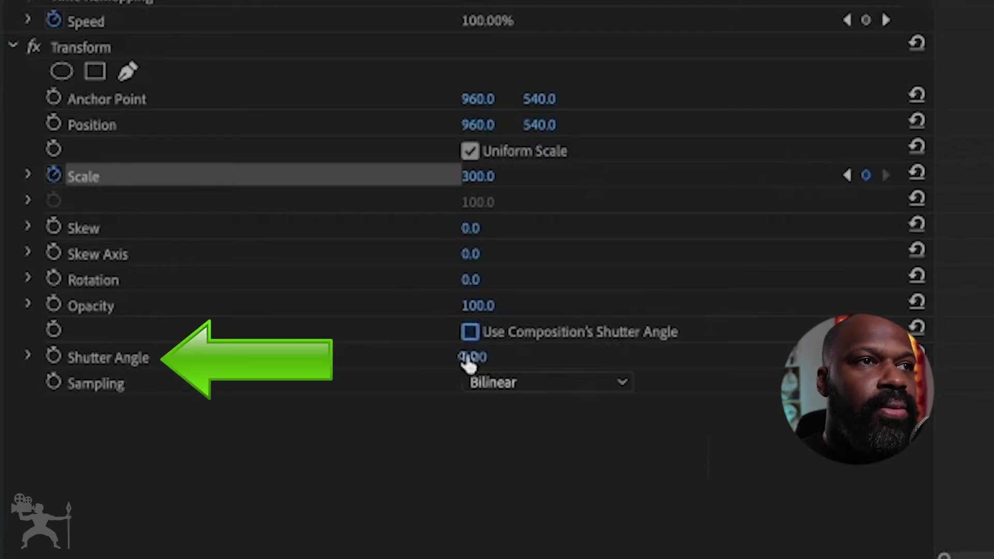
click(472, 357)
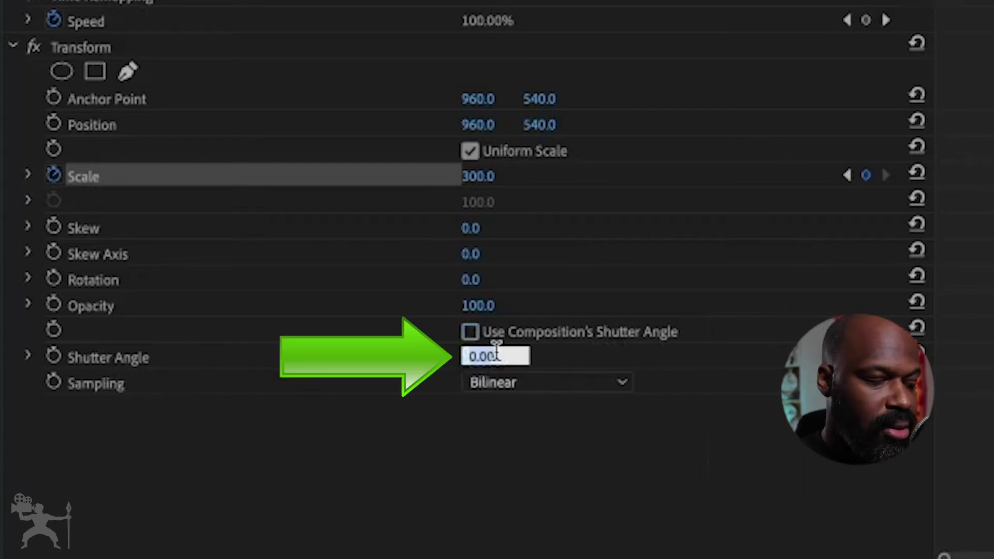
text(360)
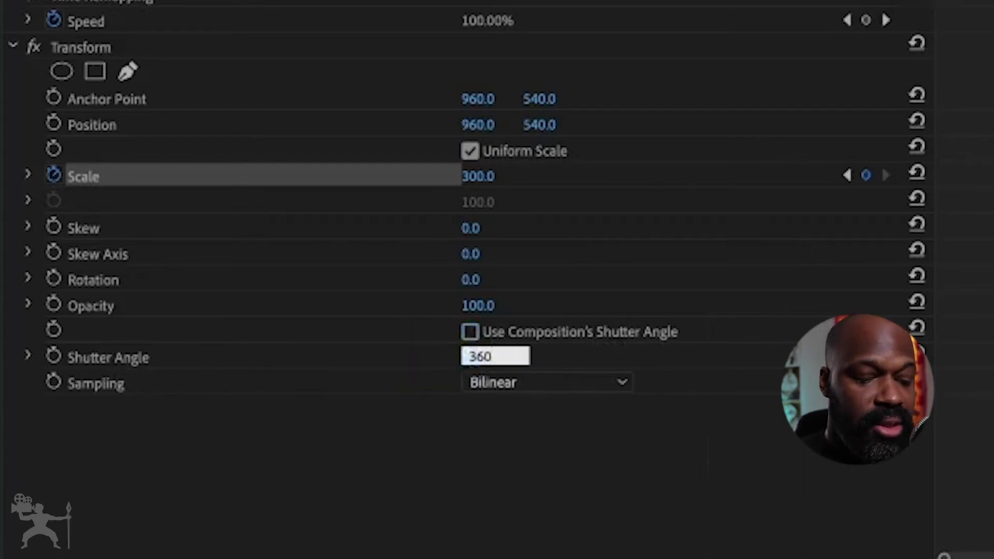
key(Return)
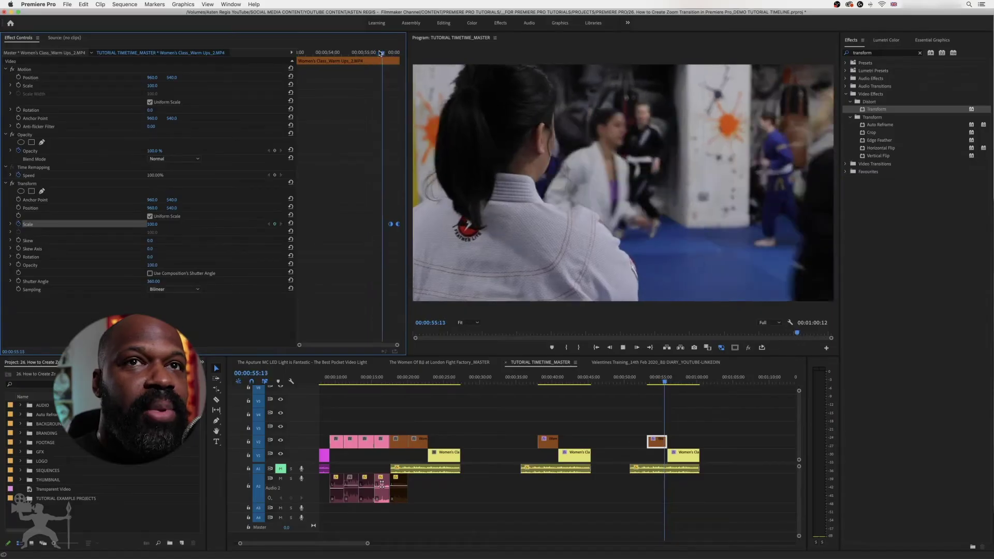
- Play the zoom transition, then step frame by frame across the cut onto the interview clip's first frame
key(space)
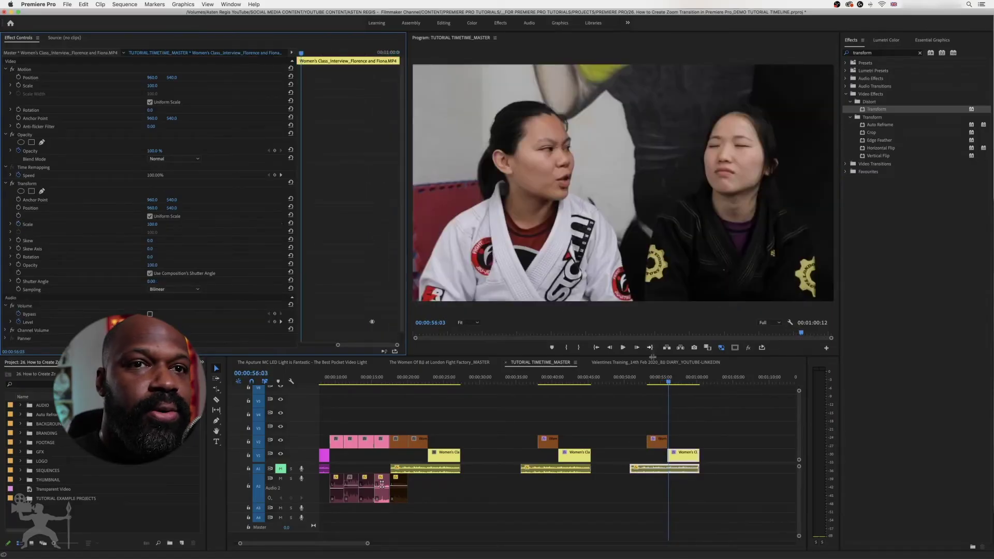
click(667, 381)
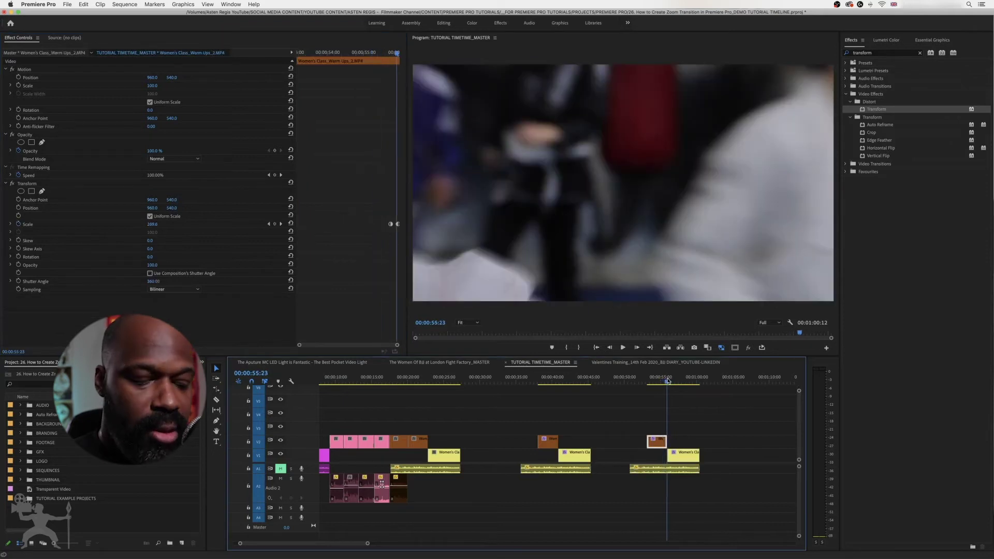
key(Right)
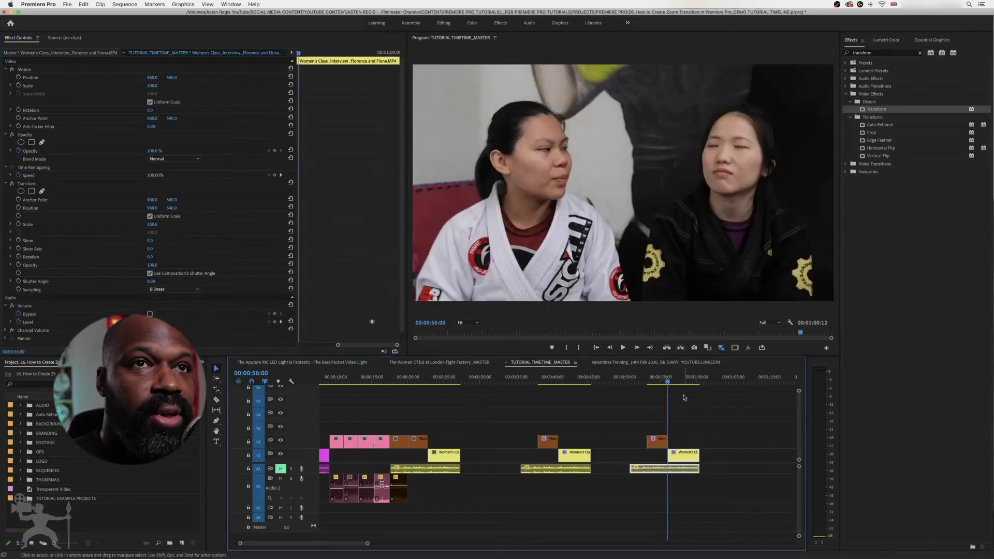
key(Left)
key(Right)
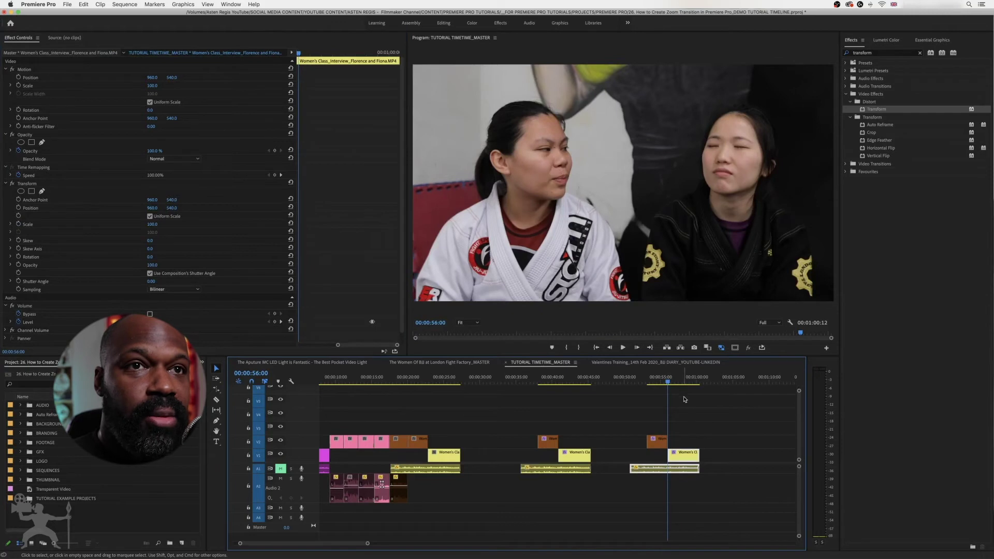
key(Left)
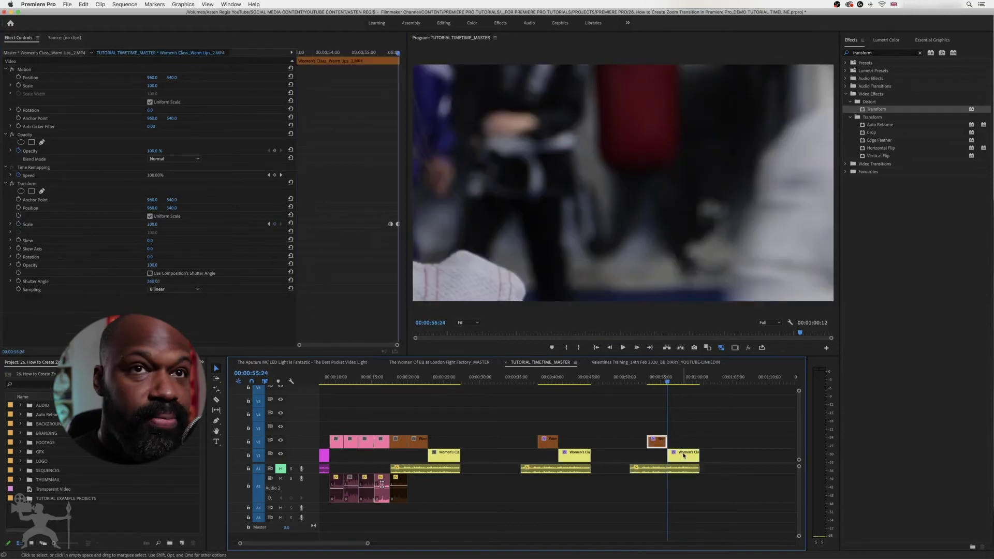
key(Right)
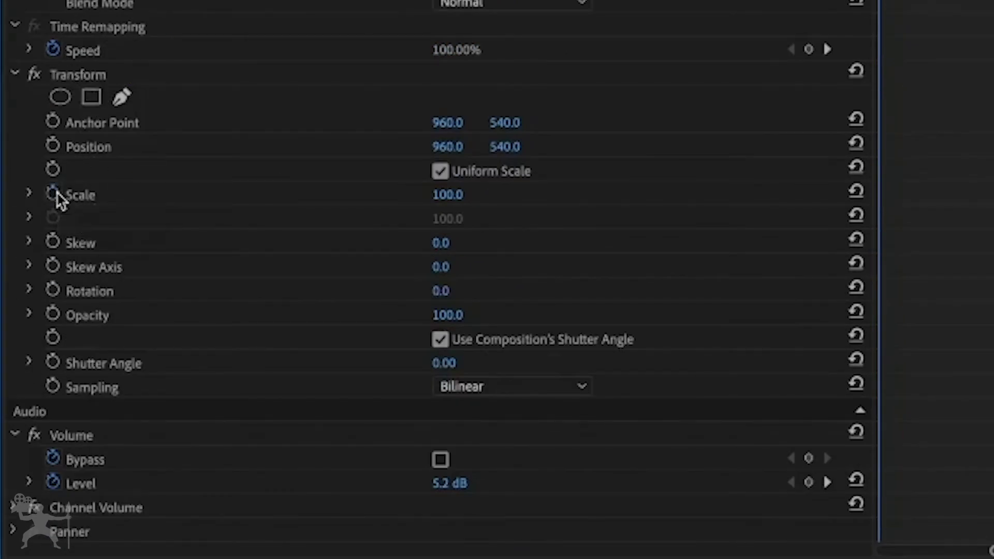
- Keyframe the interview clip's Scale at its start, add a second keyframe five frames later, and select the first
click(55, 193)
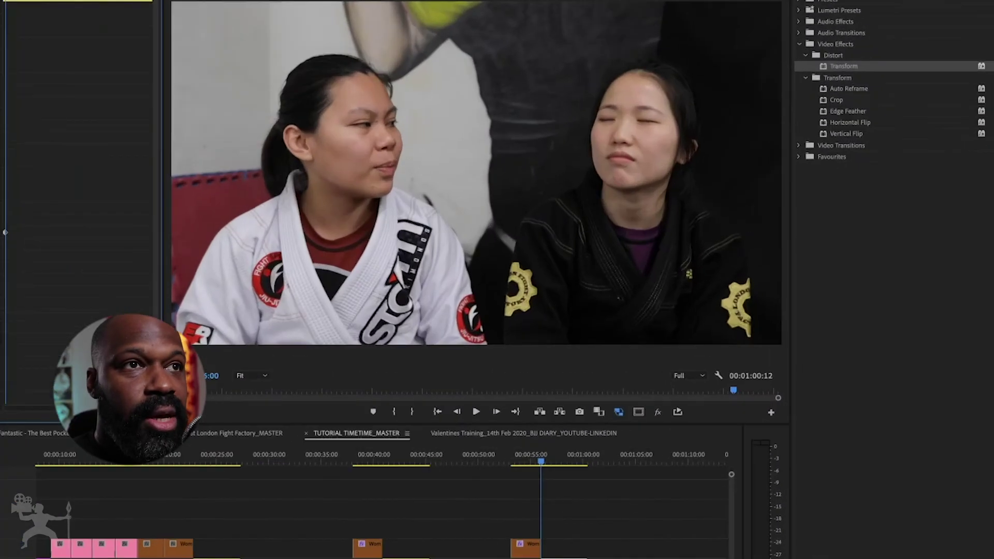
key(Right)
key(Right)
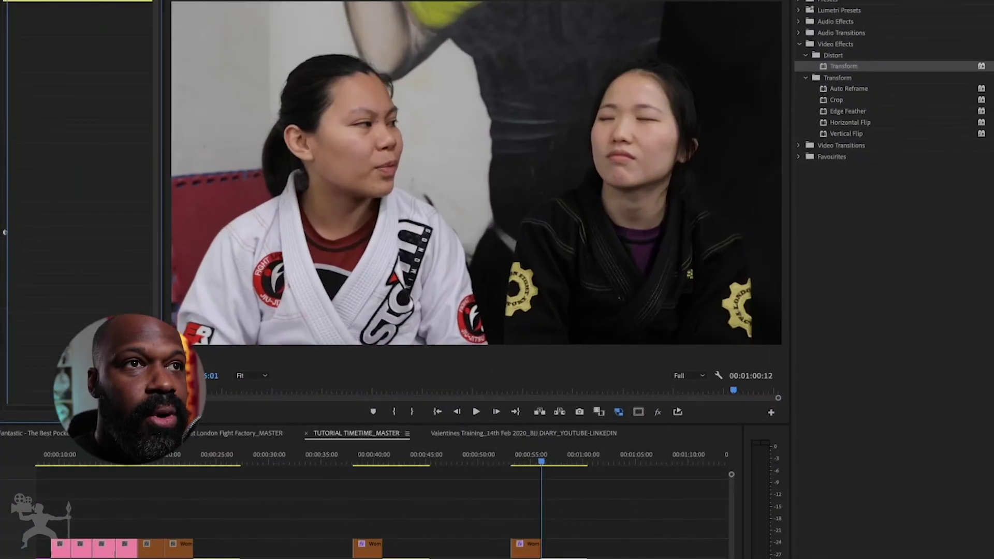
key(Right)
key(Right)
key(Right)
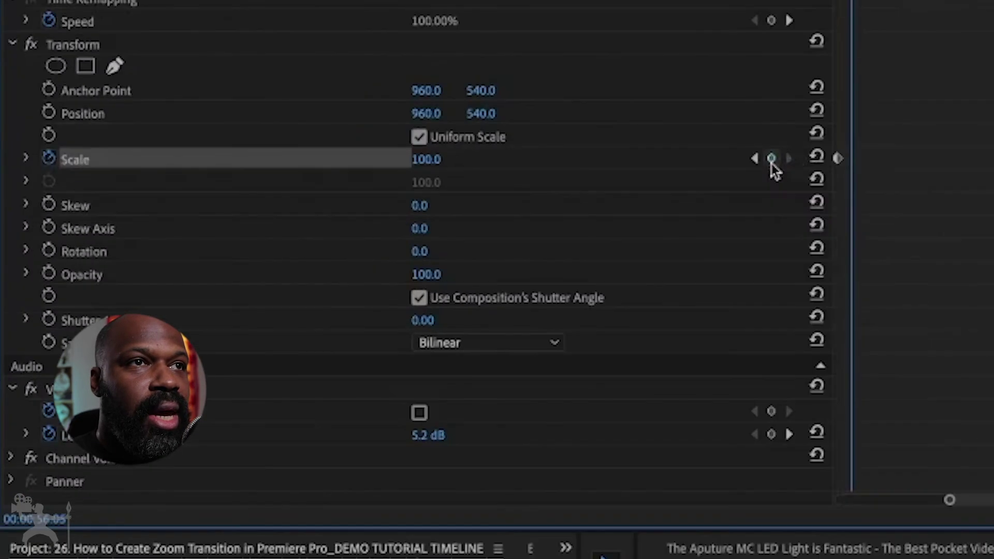
click(275, 226)
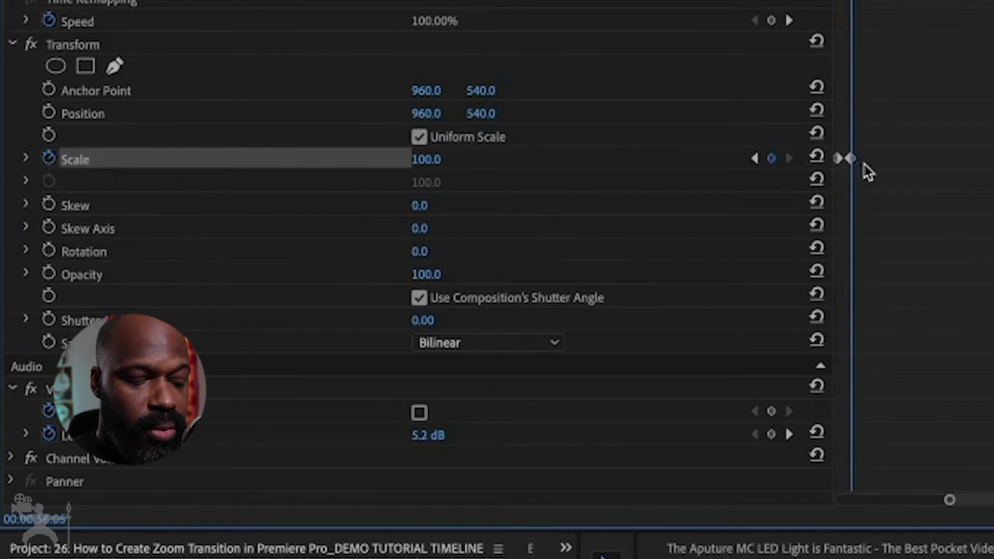
click(754, 159)
click(838, 159)
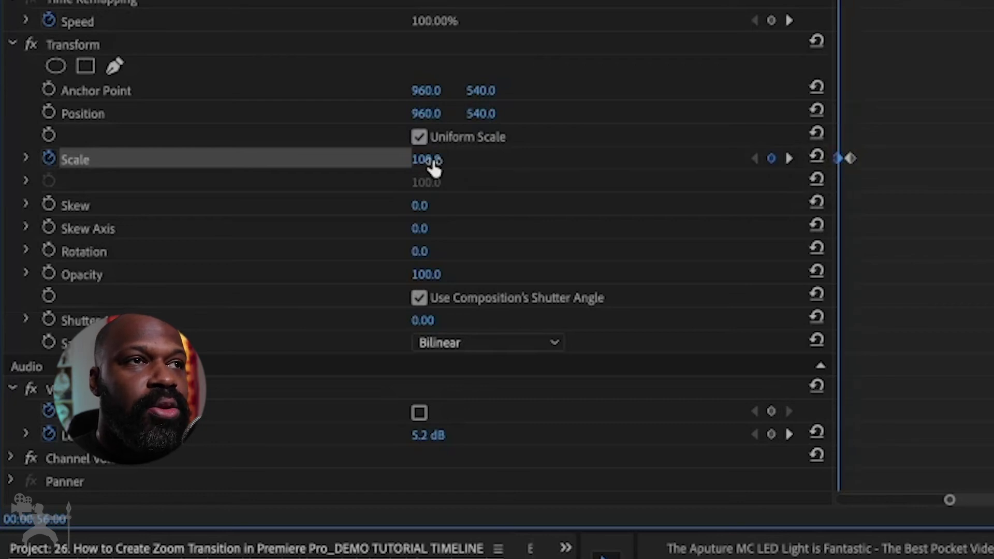
- Set the first Scale keyframe to 270 and make both Scale keyframes Auto Bezier
click(433, 160)
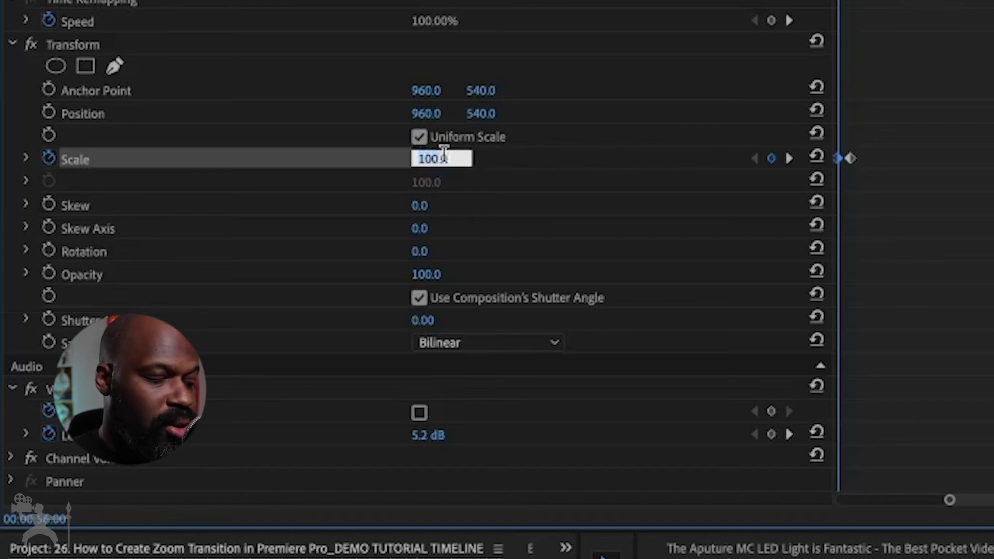
text(27)
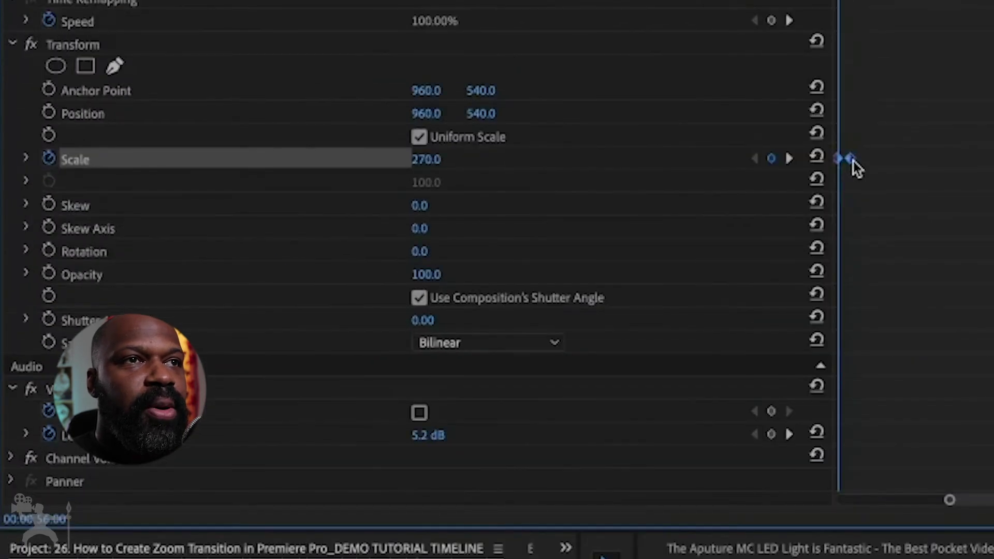
right_click(303, 224)
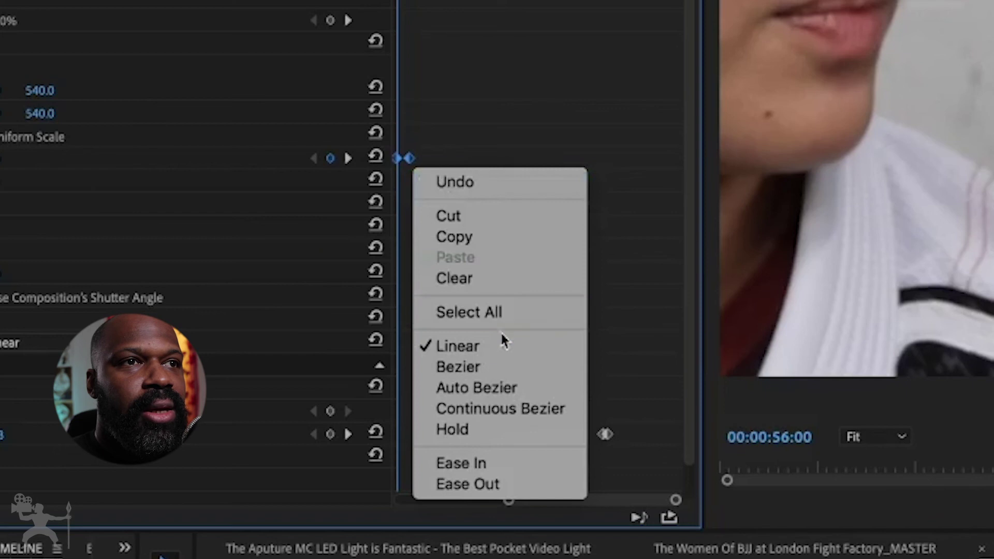
click(533, 386)
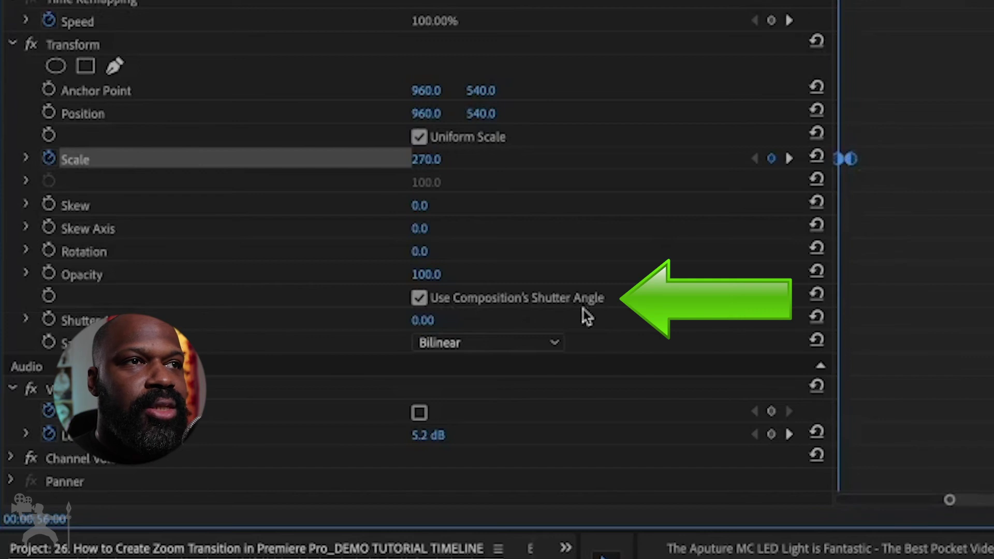
- Turn off the composition shutter angle and set the interview clip's Shutter Angle to 360
click(419, 298)
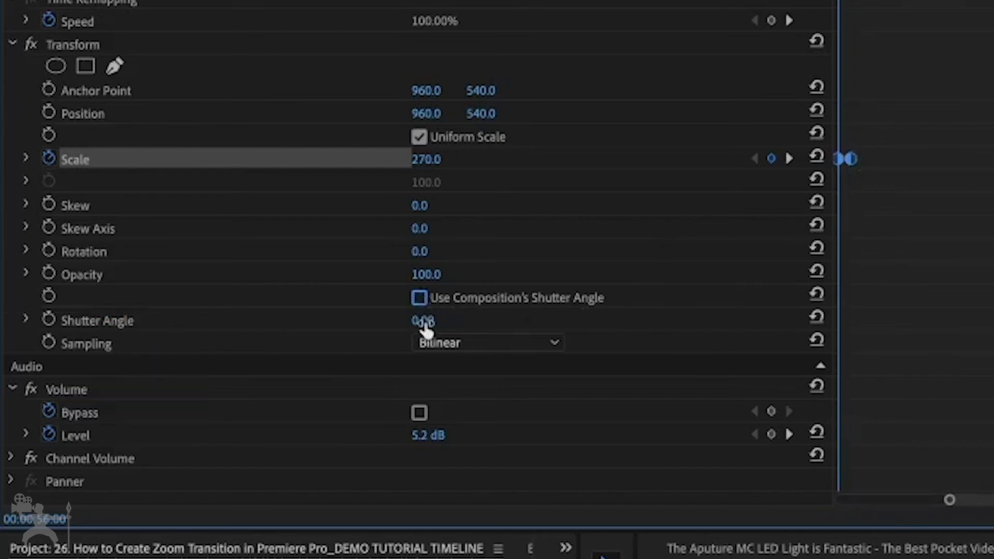
click(426, 321)
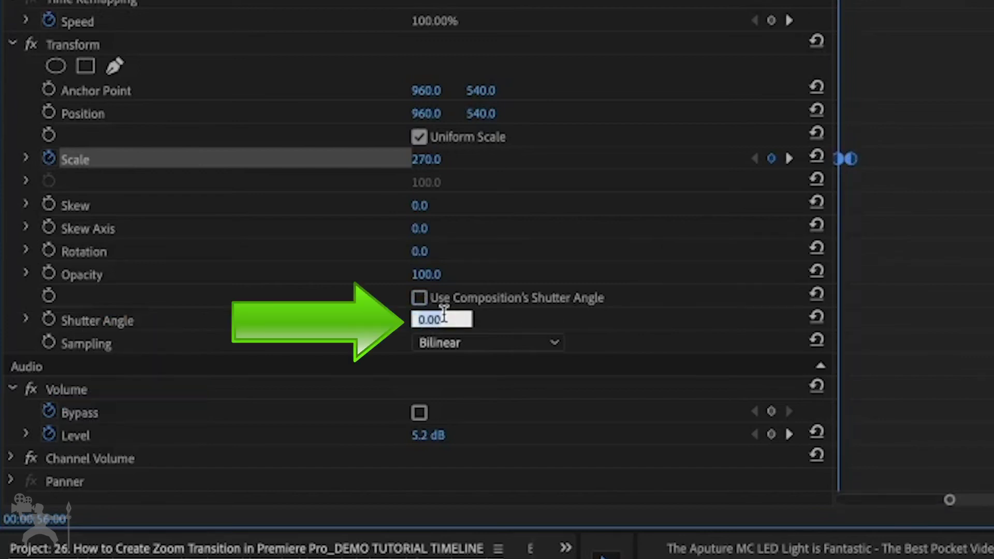
text(360)
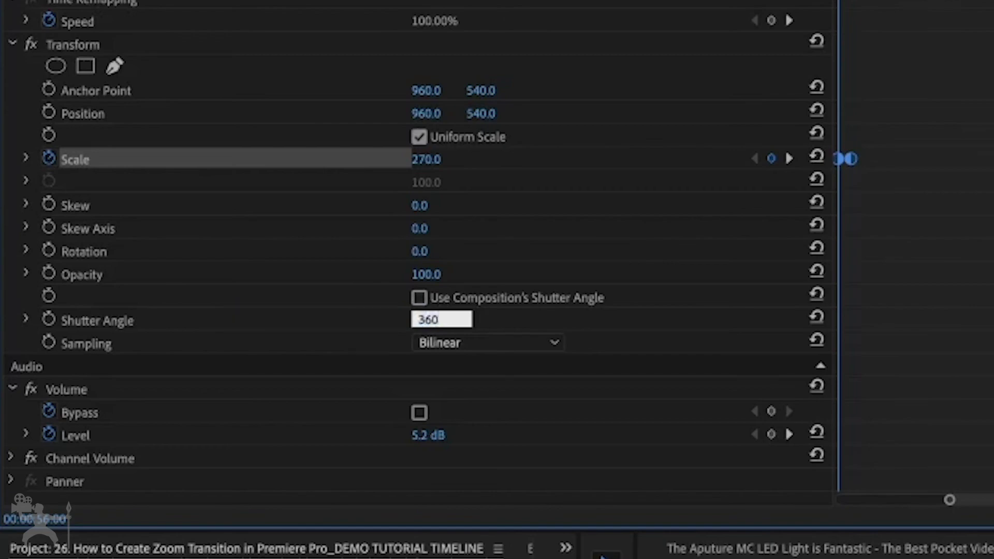
key(Return)
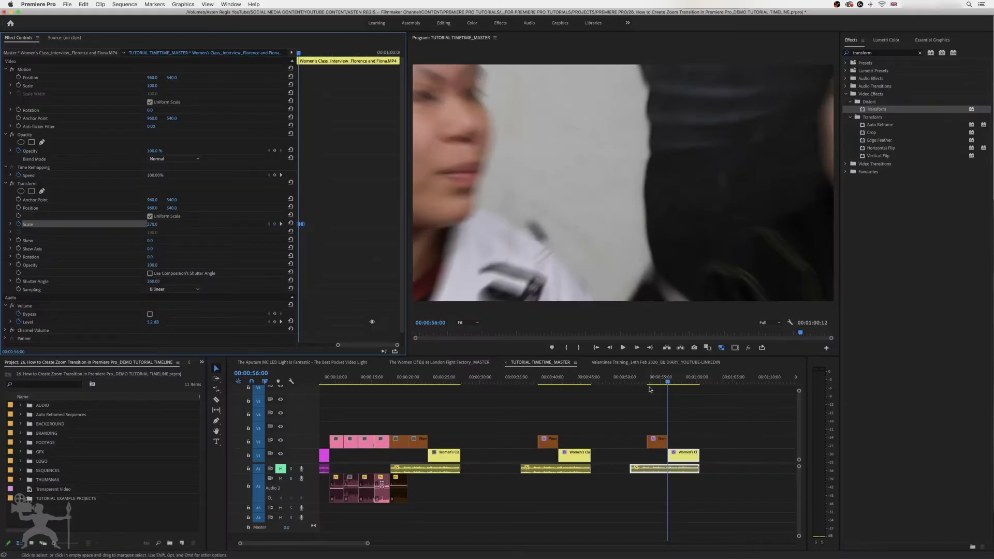
click(660, 383)
key(space)
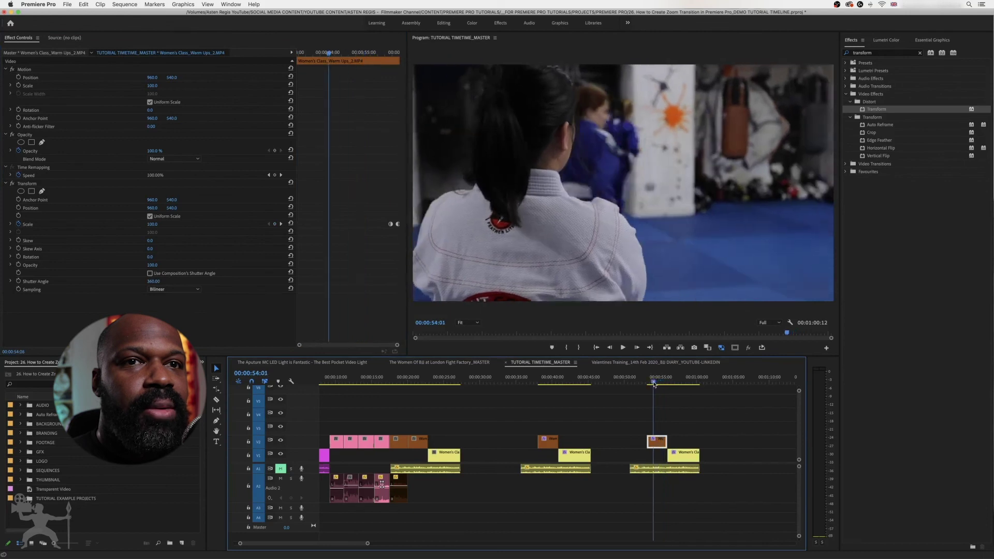